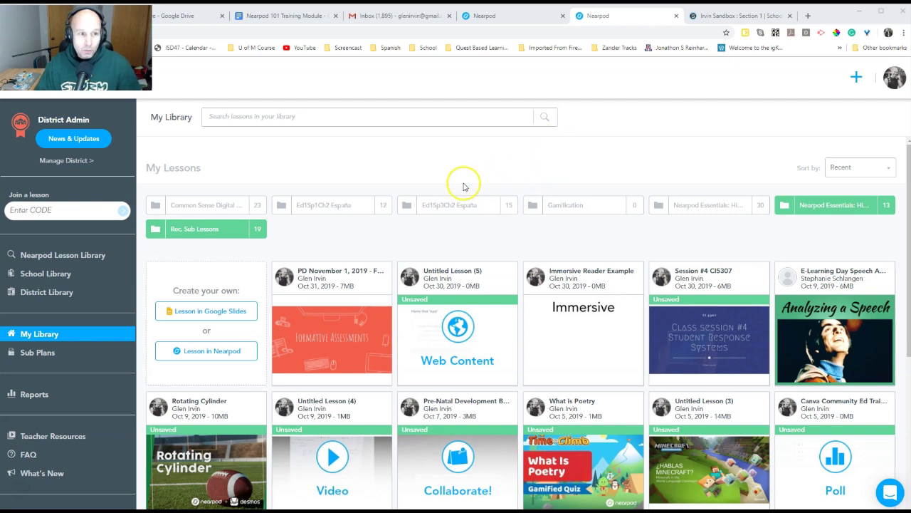
{"action": "left_click", "coordinate": [856, 76]}
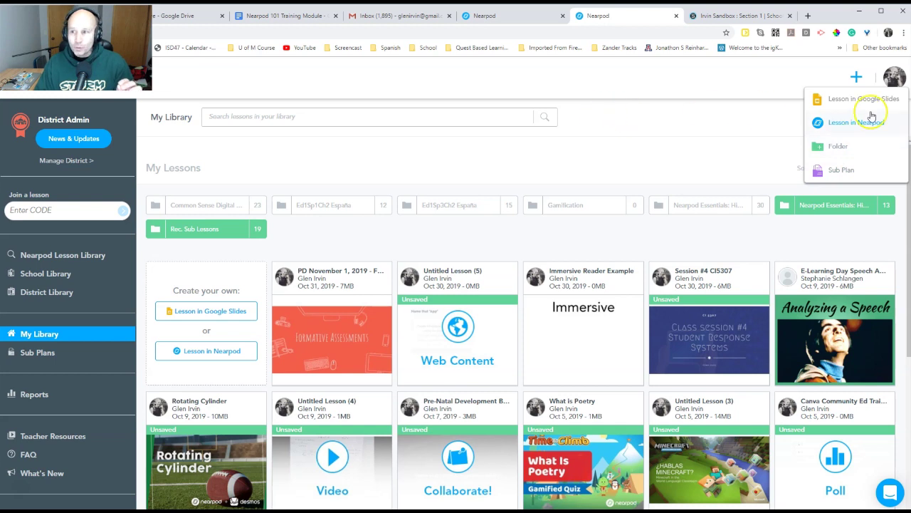
{"action": "left_click", "coordinate": [619, 124]}
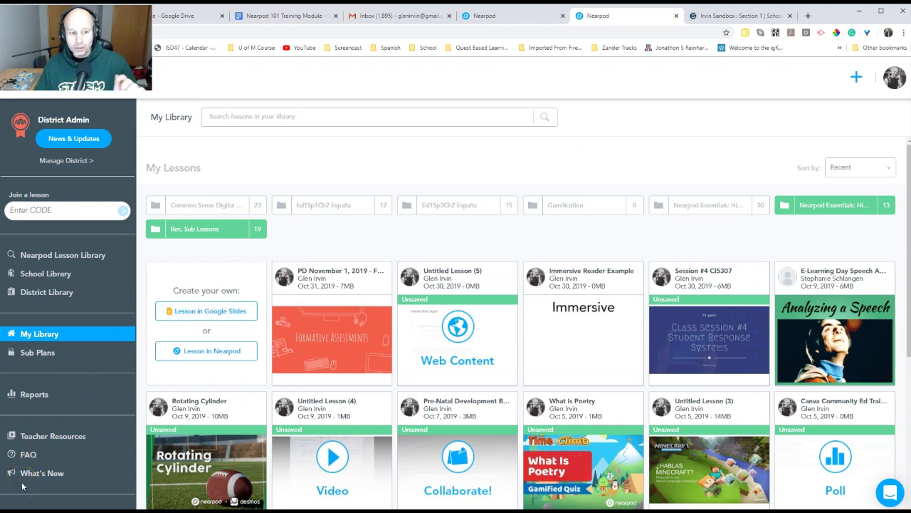
Step: Launch a new live lesson session from the PD November 1, 2019 lesson in the library
{"action": "mouse_move", "coordinate": [361, 280]}
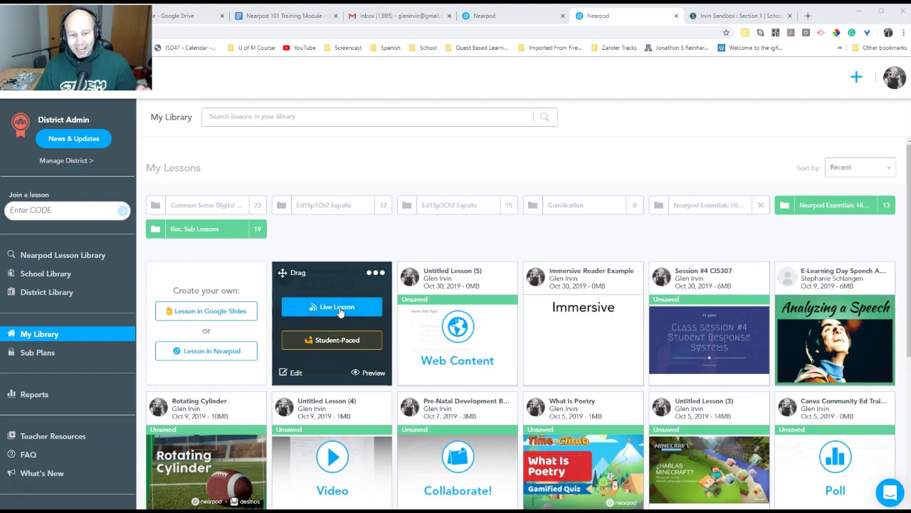
{"action": "left_click", "coordinate": [336, 342]}
{"action": "left_click", "coordinate": [339, 308]}
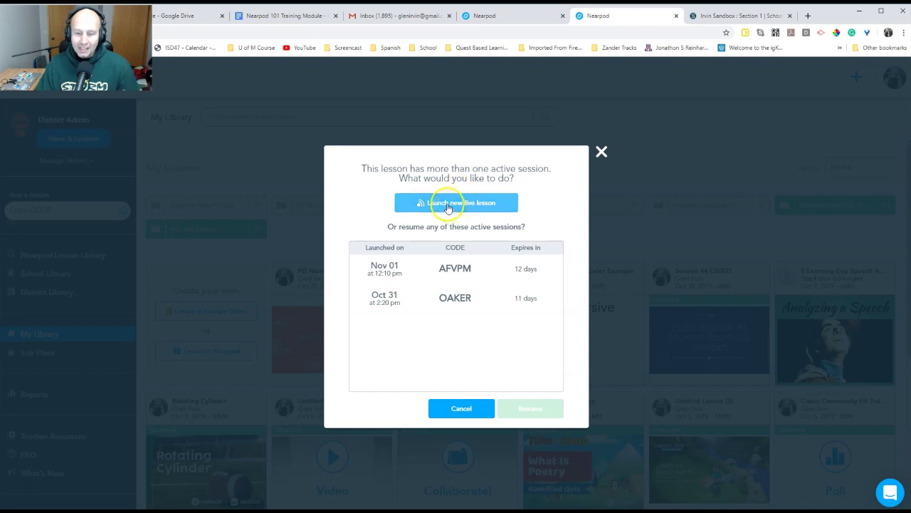
{"action": "left_click", "coordinate": [451, 204]}
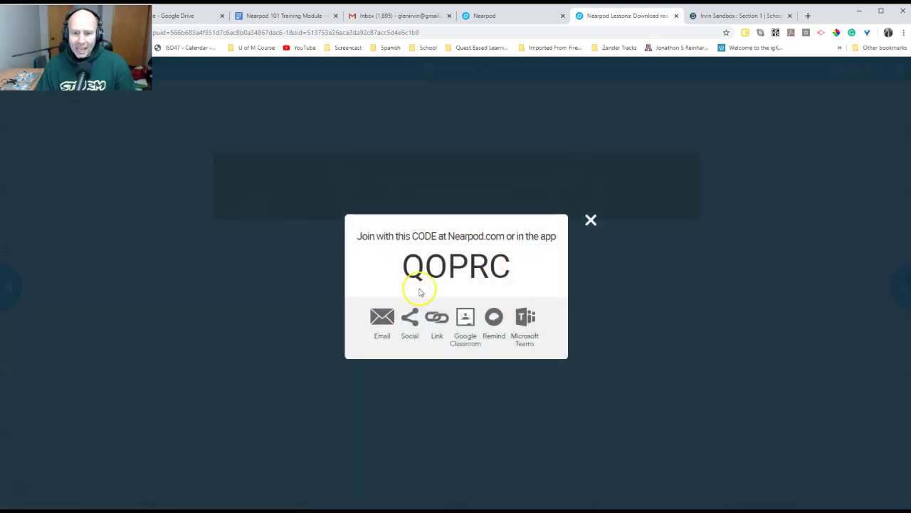
Step: Highlight the live session's join code and dismiss the code window
{"action": "left_click_drag", "start_coordinate": [403, 265], "coordinate": [519, 259]}
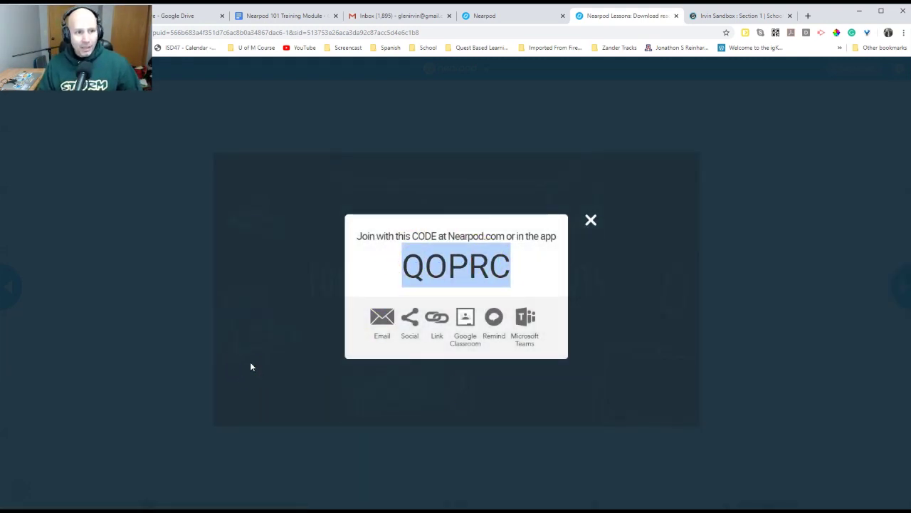
{"action": "left_click_drag", "start_coordinate": [401, 265], "coordinate": [512, 283]}
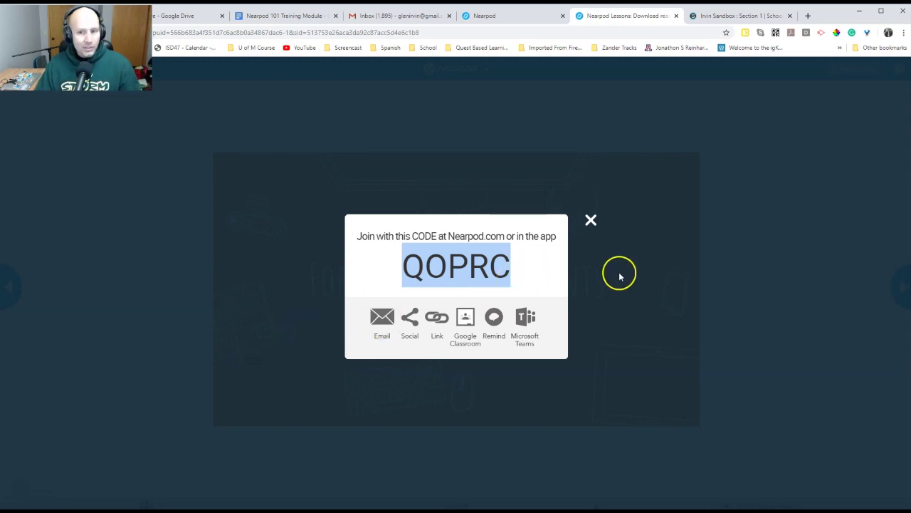
{"action": "left_click", "coordinate": [591, 221]}
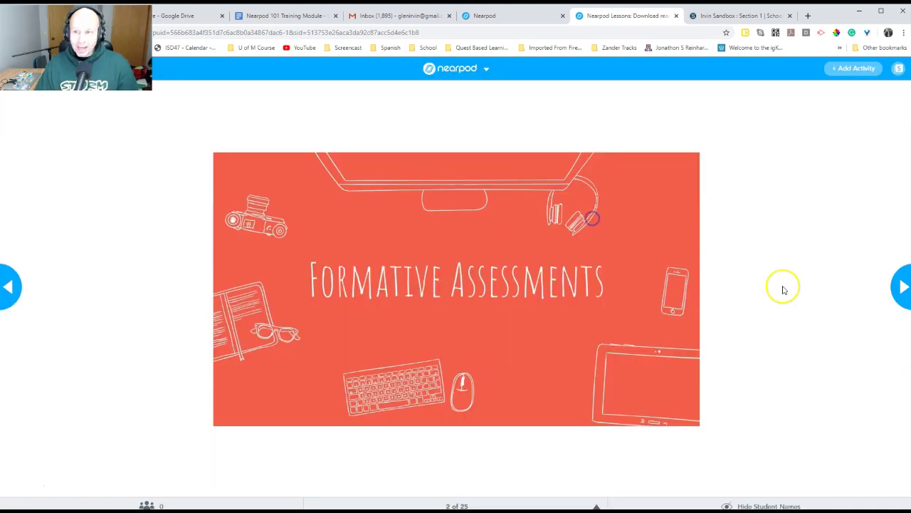
Step: Page forward through the live lesson to the Define formative assessment activity, and return to the Overview slide
{"action": "left_click", "coordinate": [901, 289]}
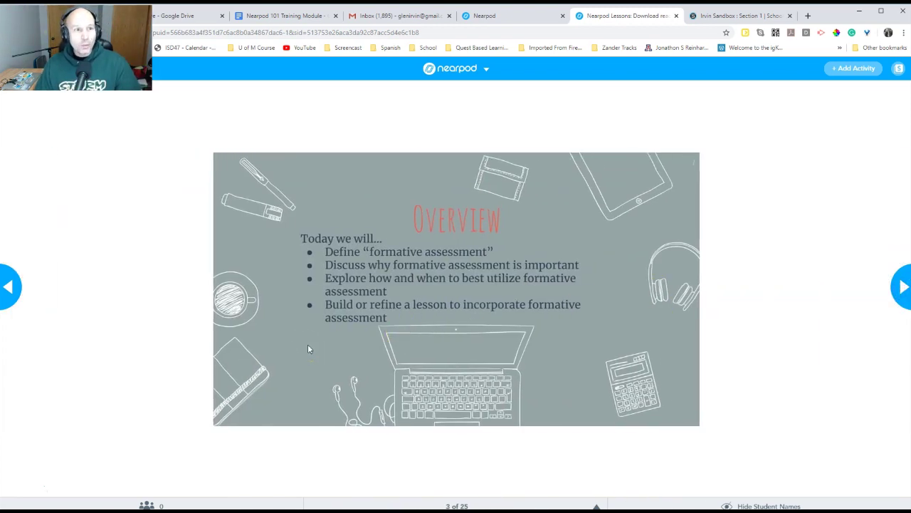
{"action": "left_click", "coordinate": [901, 287]}
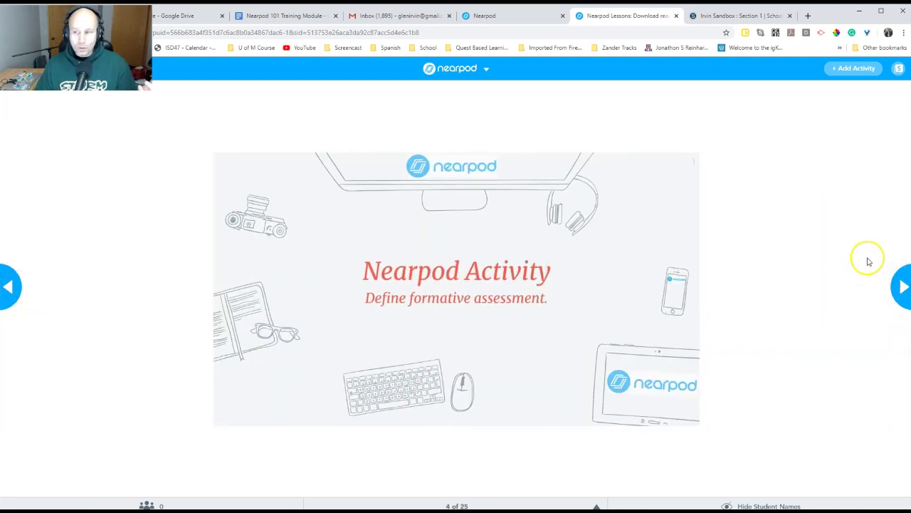
{"action": "left_click", "coordinate": [901, 286]}
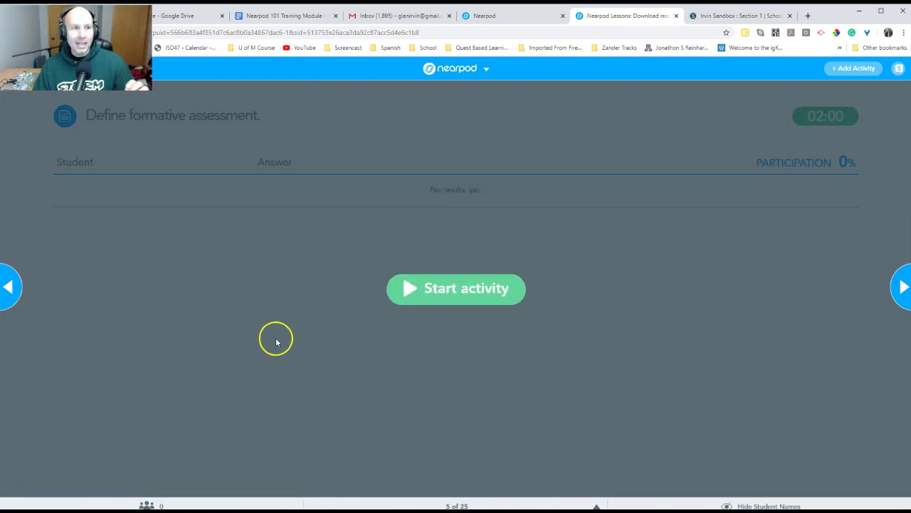
{"action": "left_click", "coordinate": [10, 287]}
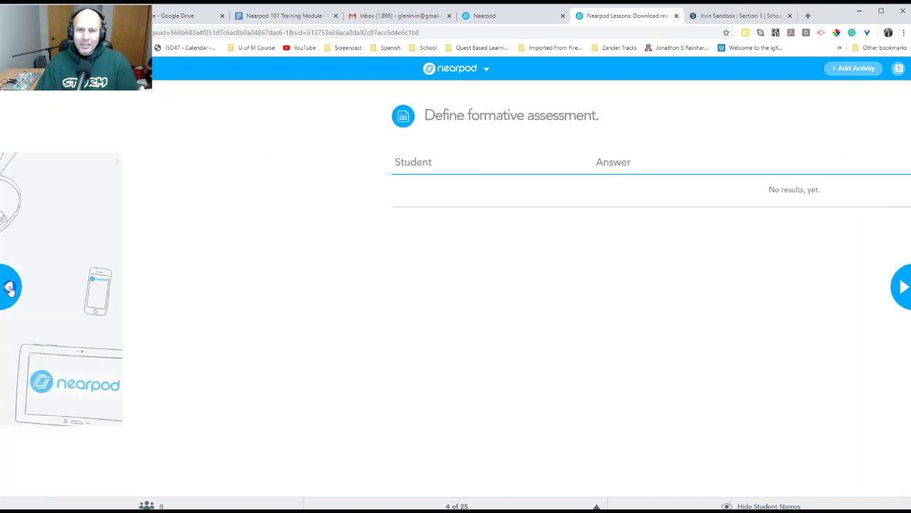
{"action": "left_click", "coordinate": [10, 288]}
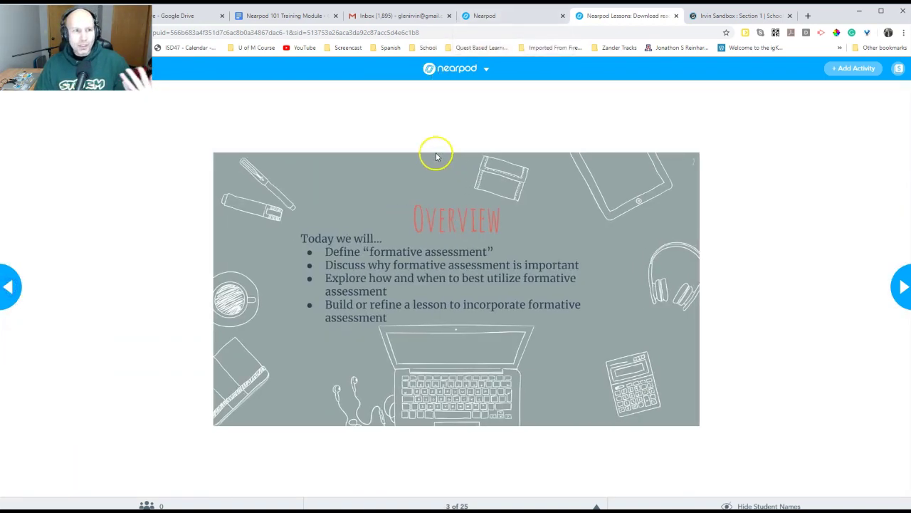
Step: Return to the open lesson library and launch a new student-paced session of the Session #4 CI5307 lesson
{"action": "left_click", "coordinate": [514, 16]}
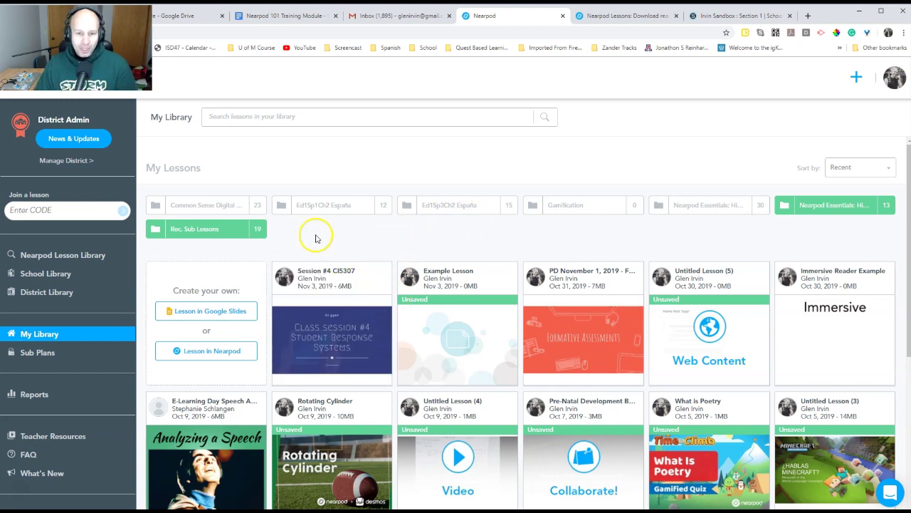
{"action": "mouse_move", "coordinate": [346, 321]}
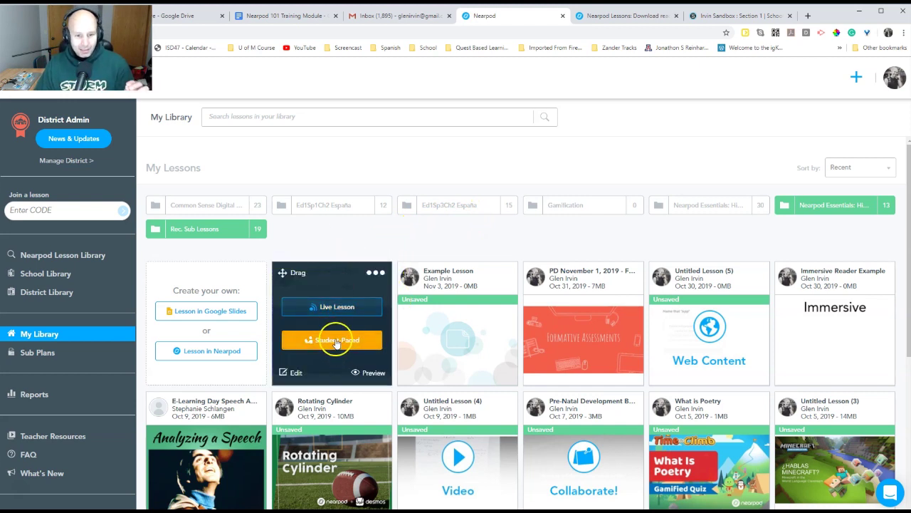
{"action": "left_click", "coordinate": [336, 343]}
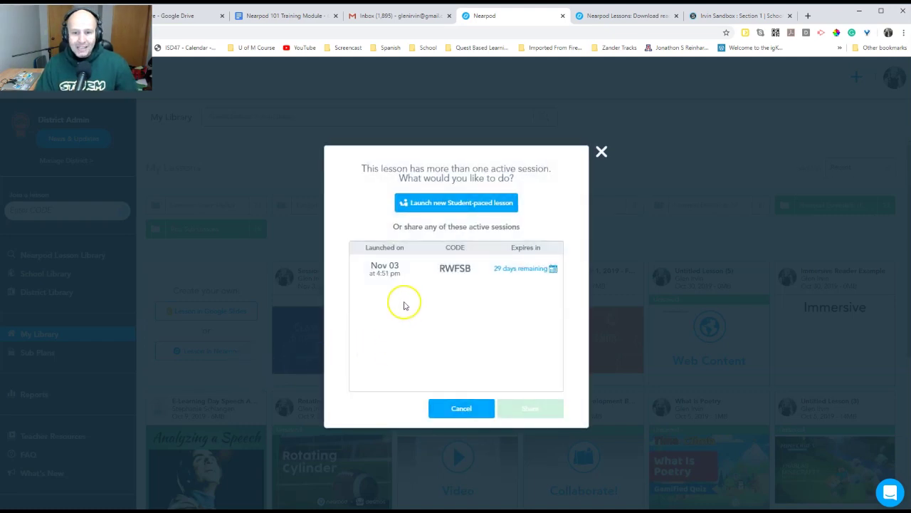
{"action": "left_click", "coordinate": [457, 204]}
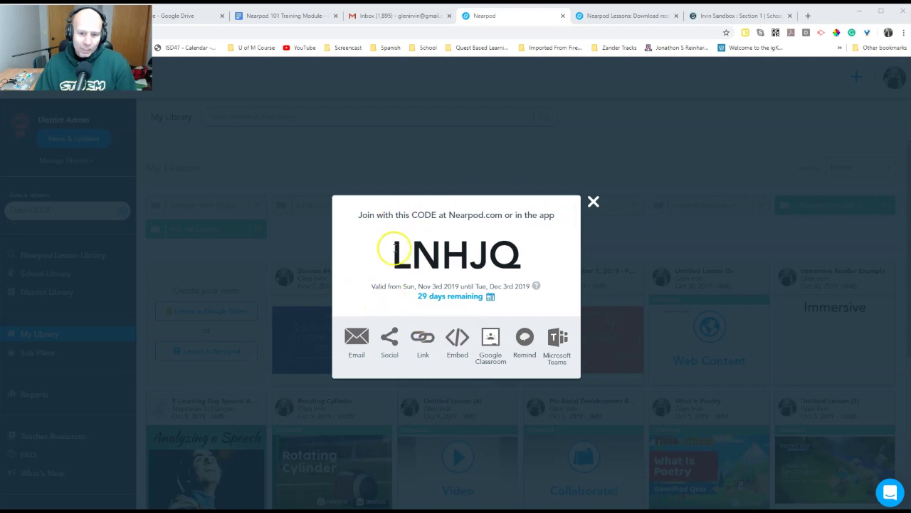
Step: Highlight the student-paced join code and copy the session's medium-size embed code
{"action": "left_click_drag", "start_coordinate": [394, 249], "coordinate": [560, 250]}
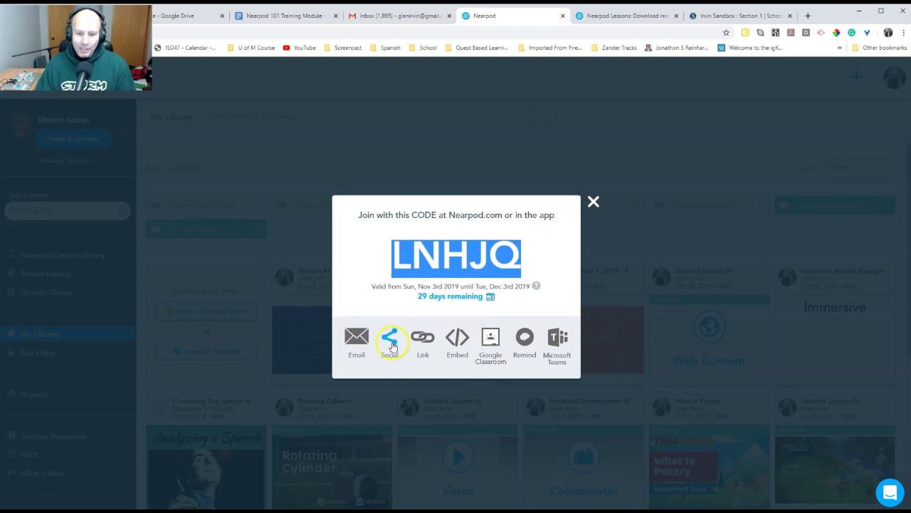
{"action": "left_click", "coordinate": [457, 337]}
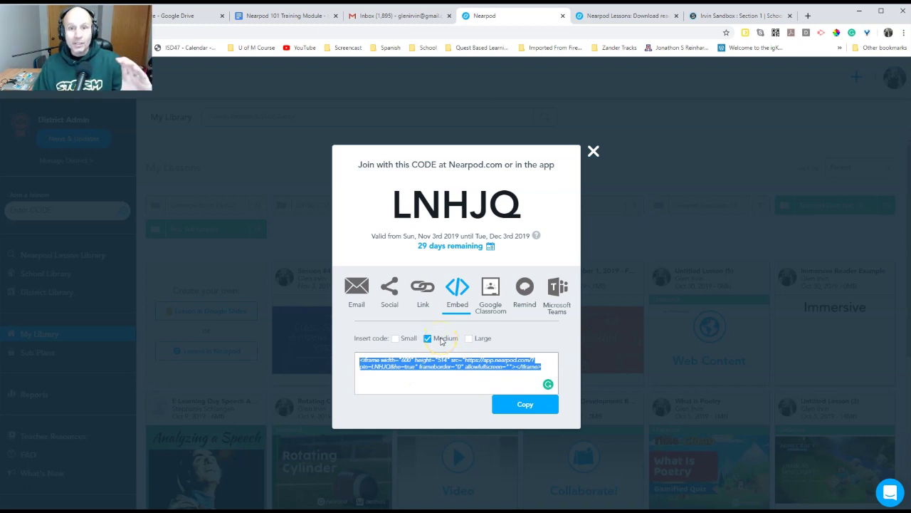
{"action": "left_click", "coordinate": [524, 404]}
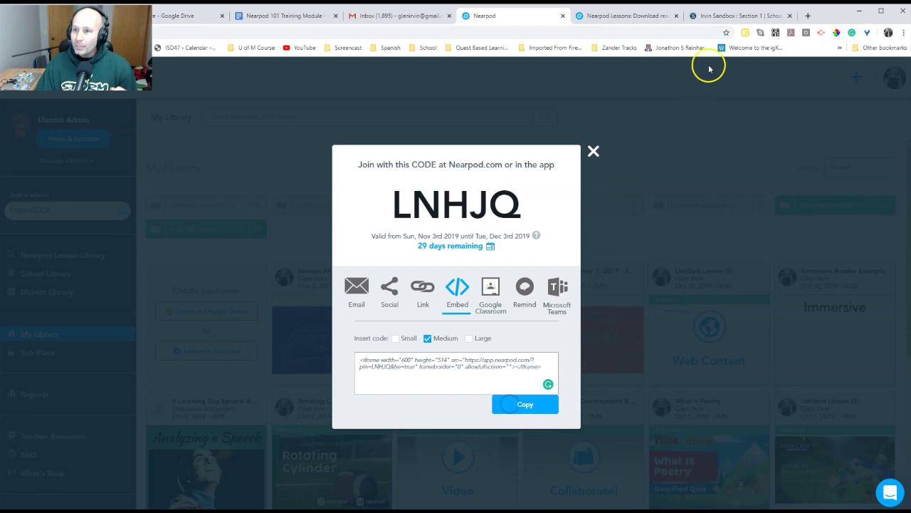
Step: Switch to the Schoology sandbox course and start a new page titled Example Embed Nearpod
{"action": "left_click", "coordinate": [717, 19]}
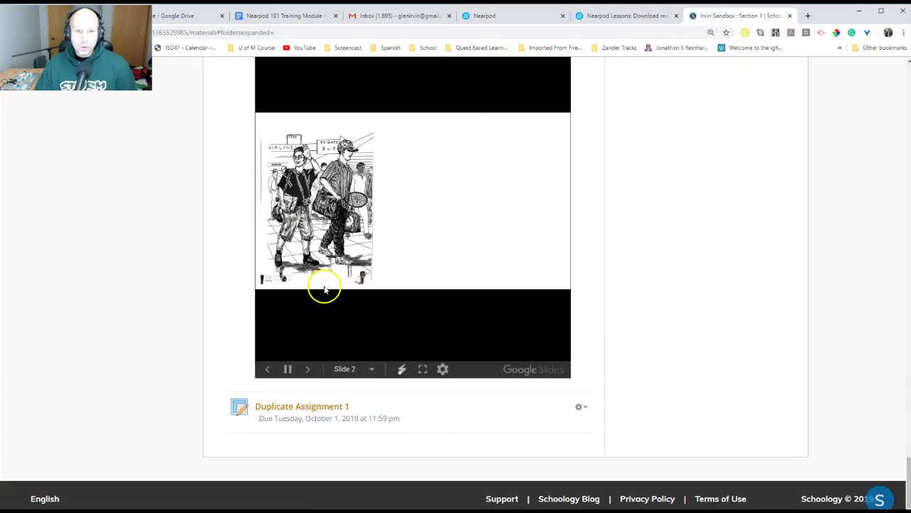
{"action": "left_click_drag", "start_coordinate": [907, 456], "coordinate": [897, 51]}
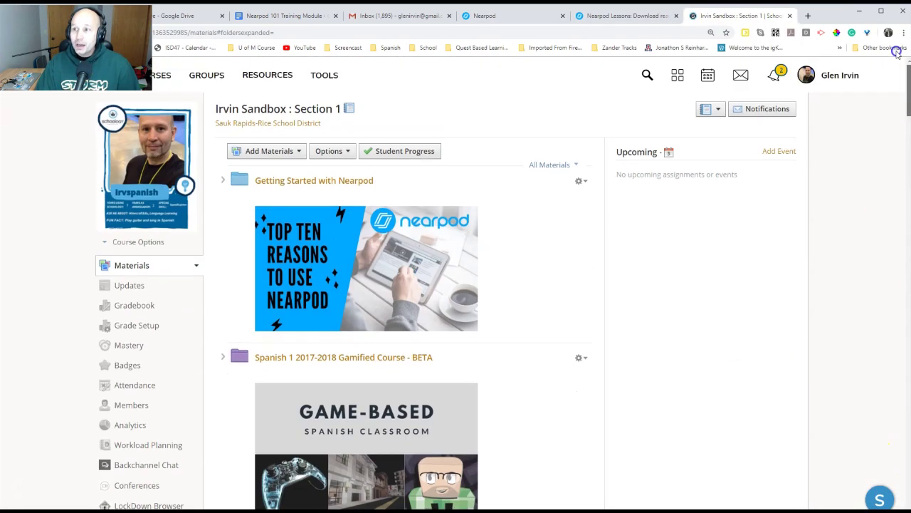
{"action": "left_click", "coordinate": [282, 151]}
{"action": "left_click", "coordinate": [275, 269]}
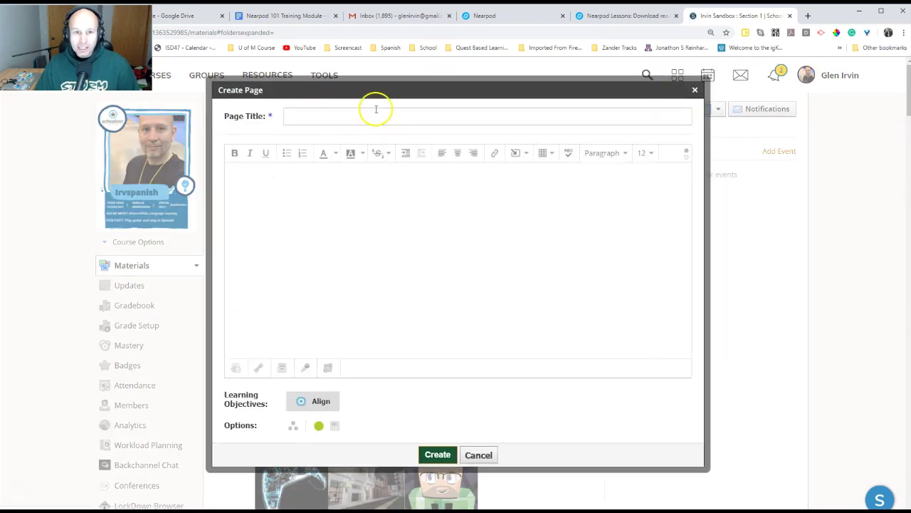
{"action": "left_click", "coordinate": [378, 115]}
{"action": "type", "text": "Example Embed Nearpod"}
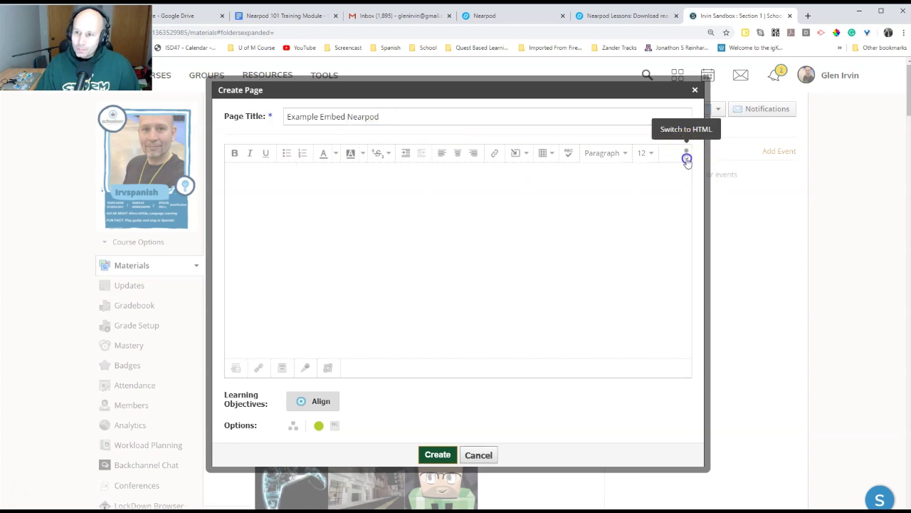
Step: Switch the new page's content editor to HTML mode and place the cursor in the body
{"action": "left_click", "coordinate": [687, 153]}
{"action": "left_click", "coordinate": [687, 153]}
{"action": "left_click", "coordinate": [687, 152]}
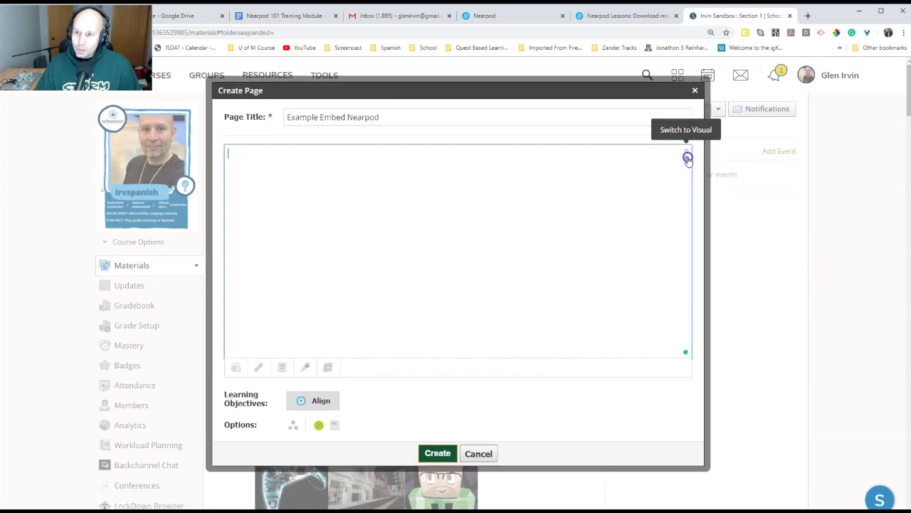
{"action": "left_click", "coordinate": [361, 163]}
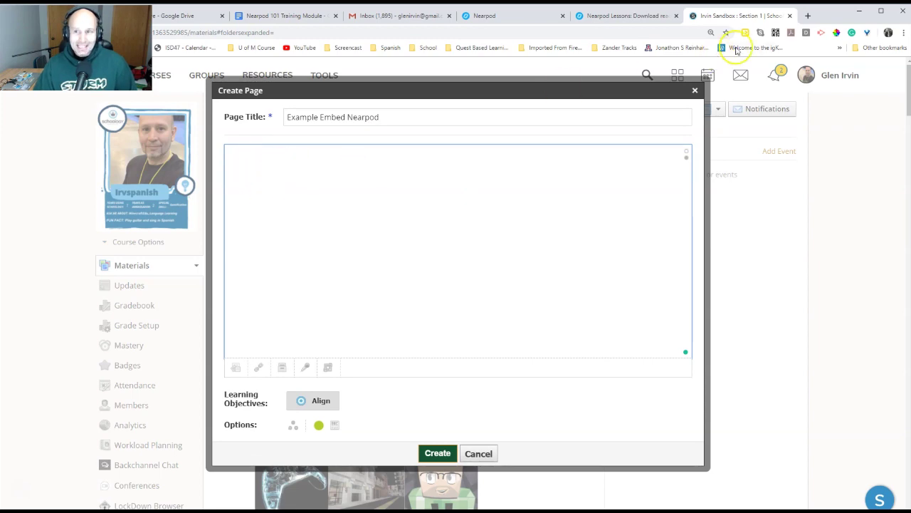
Step: Copy the medium embed code again from the Nearpod share window and paste it into the Schoology page's HTML body
{"action": "left_click", "coordinate": [631, 16]}
{"action": "left_click", "coordinate": [541, 15]}
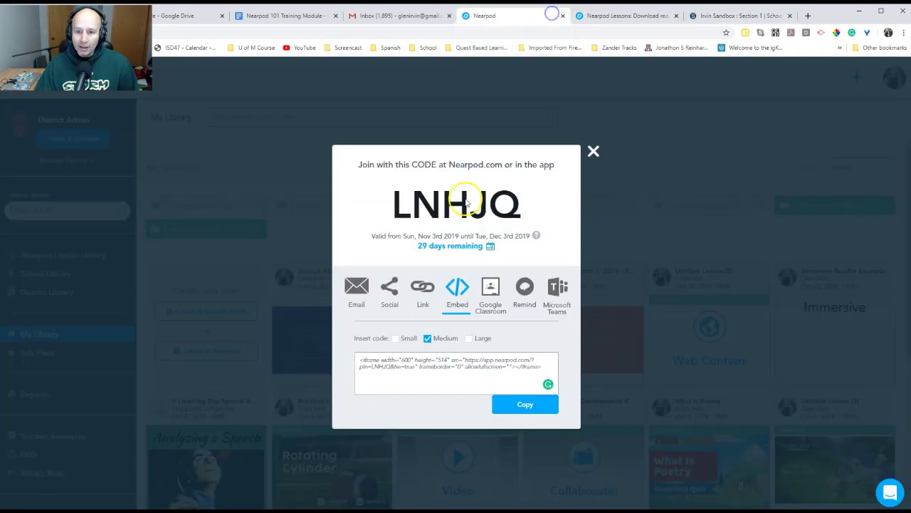
{"action": "left_click", "coordinate": [526, 403]}
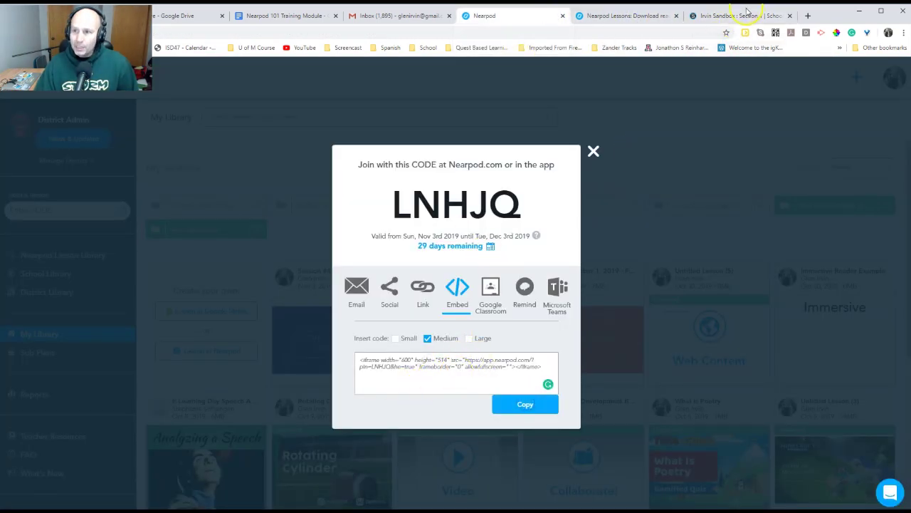
{"action": "left_click", "coordinate": [725, 15]}
{"action": "key", "text": "ctrl+v"}
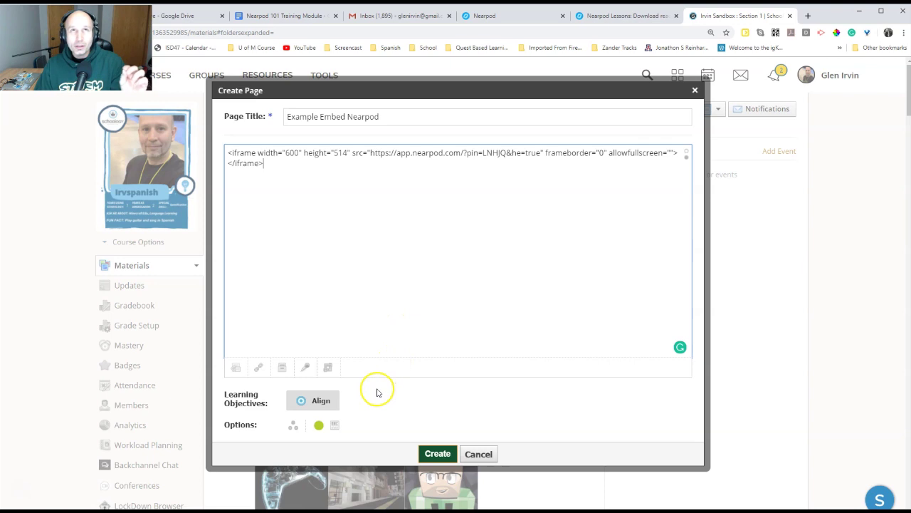
Step: Set the Example Embed Nearpod page to display inline and create it
{"action": "left_click", "coordinate": [336, 429]}
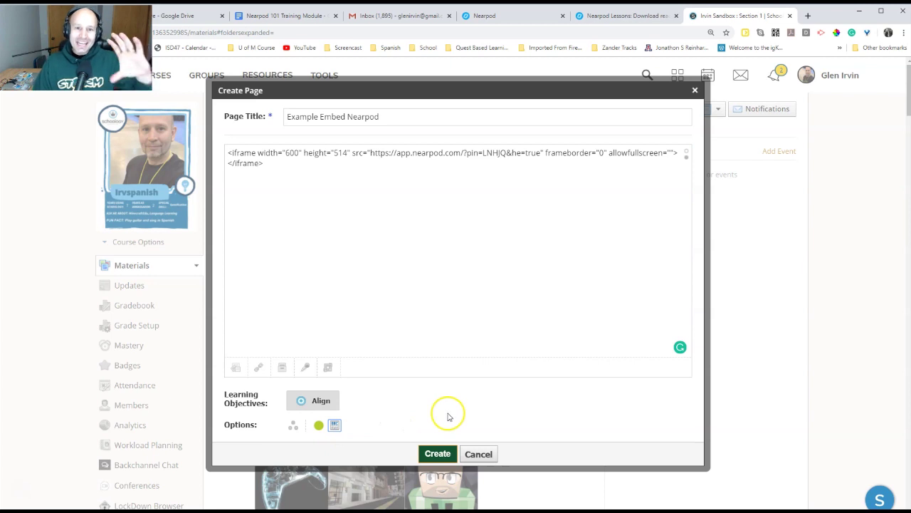
{"action": "left_click", "coordinate": [437, 453]}
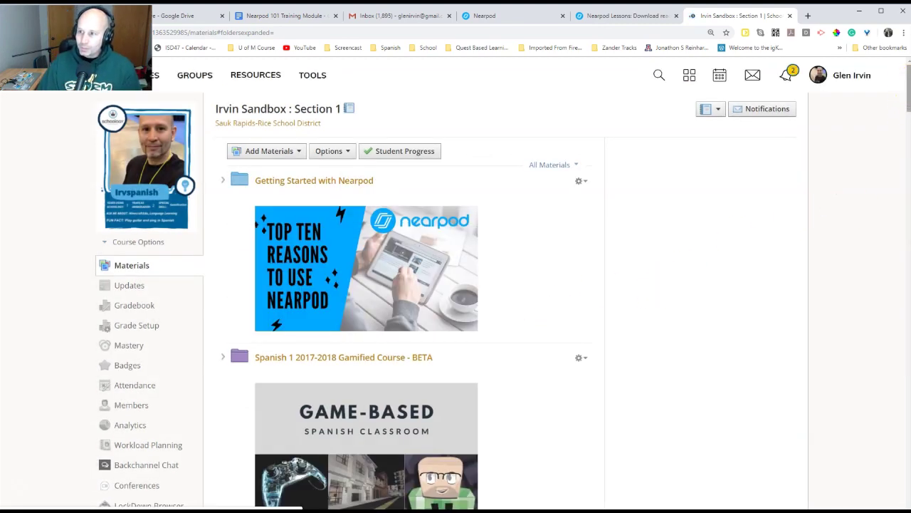
Step: Join the session embedded at the end of the course materials, and page through its slides and back to the title slide
{"action": "left_click_drag", "start_coordinate": [907, 103], "coordinate": [854, 466]}
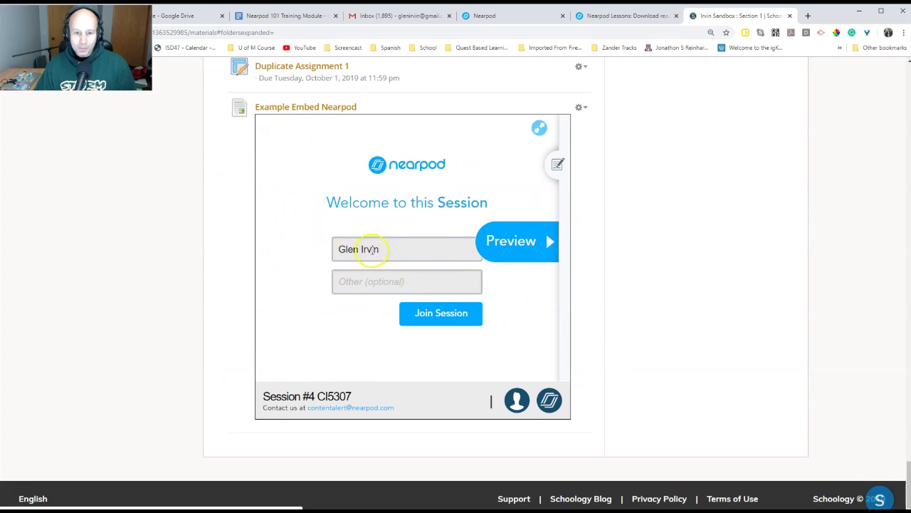
{"action": "left_click", "coordinate": [435, 313]}
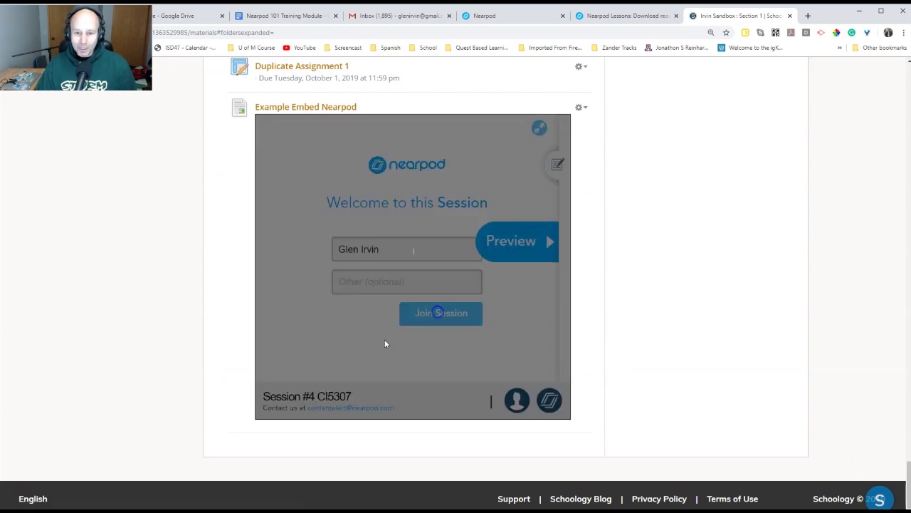
{"action": "left_click", "coordinate": [548, 242]}
{"action": "left_click", "coordinate": [549, 243]}
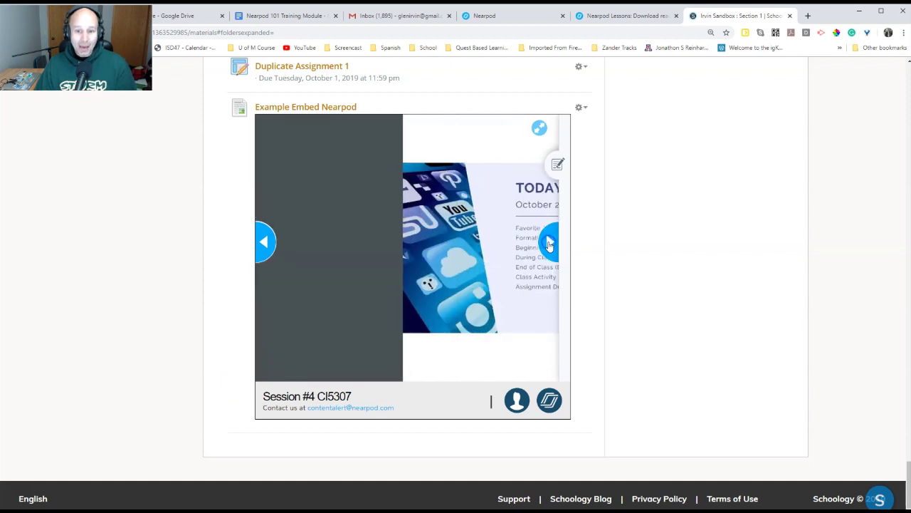
{"action": "left_click", "coordinate": [265, 245]}
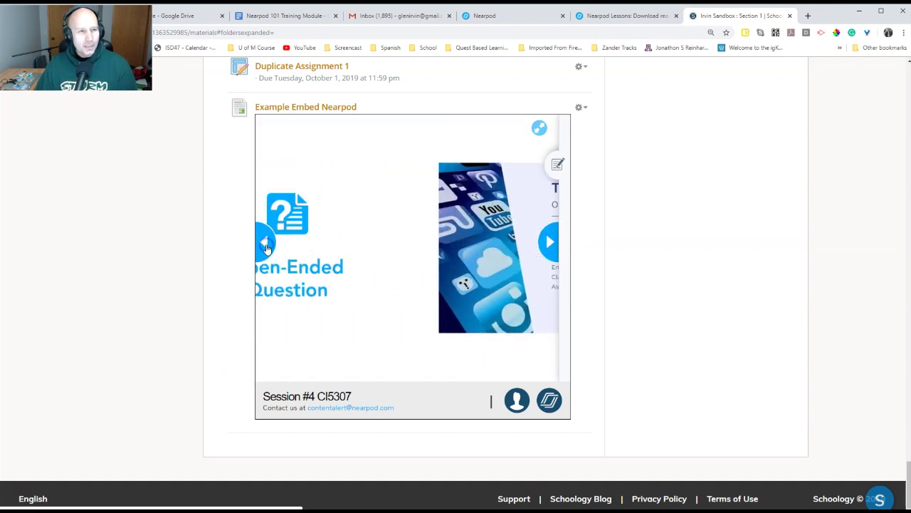
{"action": "left_click", "coordinate": [265, 245]}
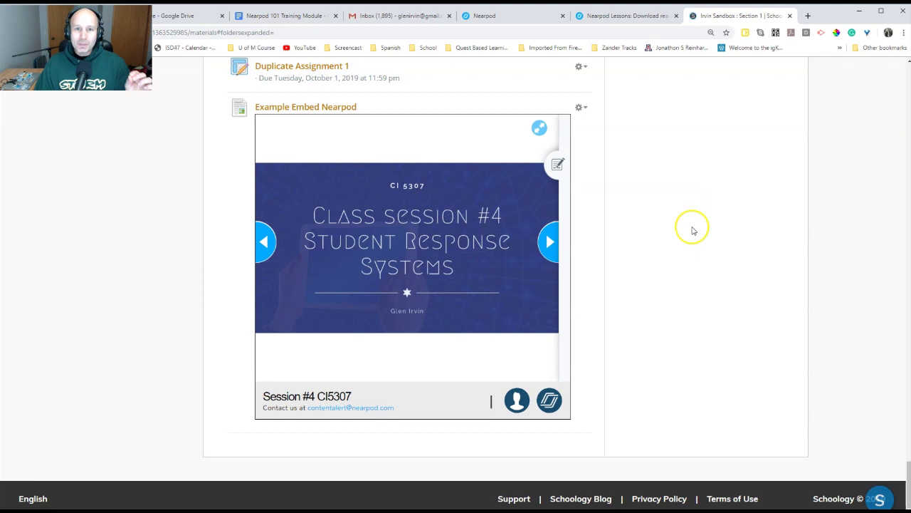